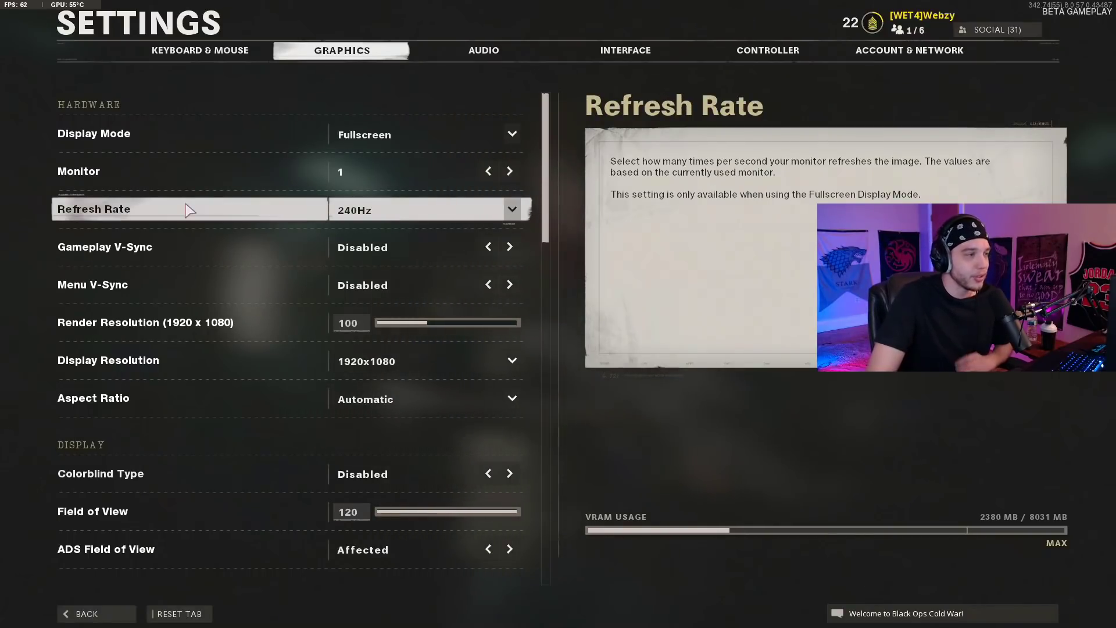
left_click(396, 211)
scroll(399, 300, "down", 4)
scroll(404, 312, "down", 1)
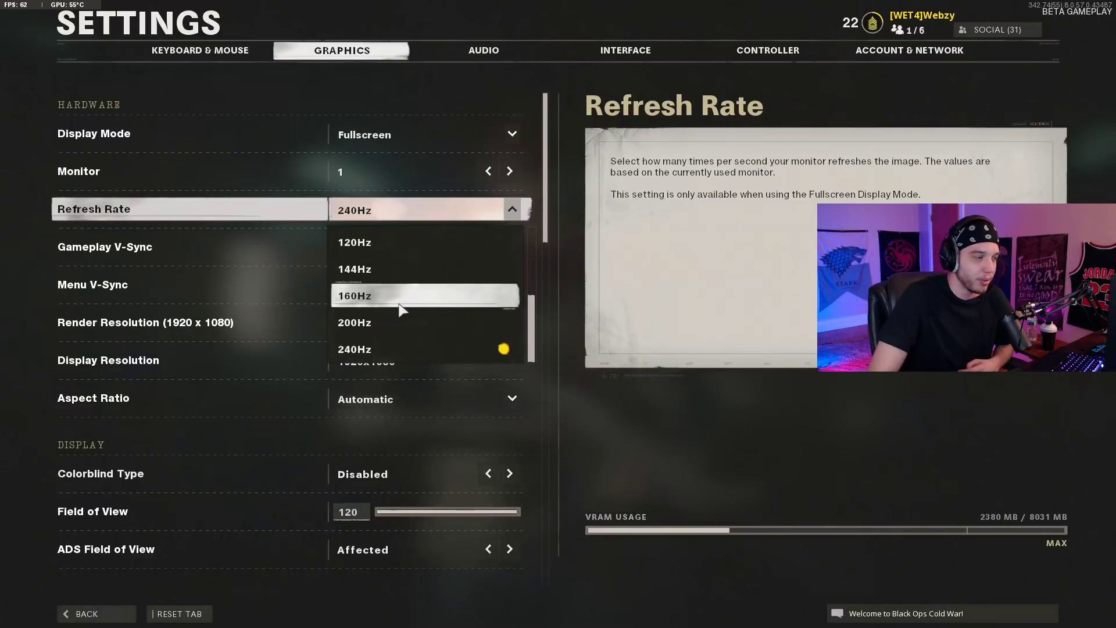
left_click(490, 214)
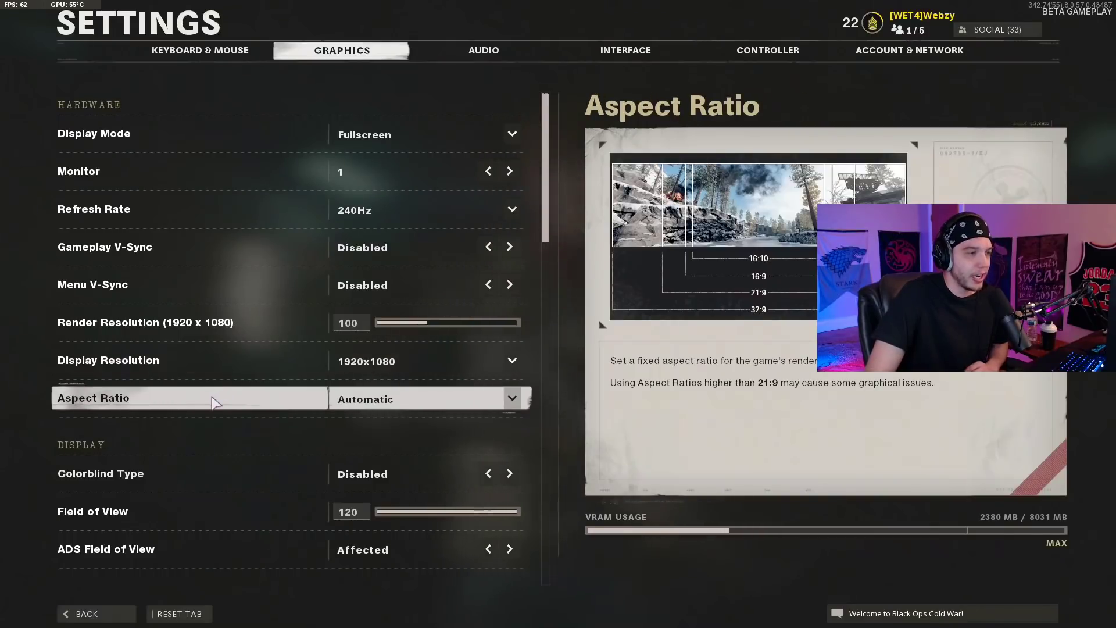
scroll(213, 402, "down", 5)
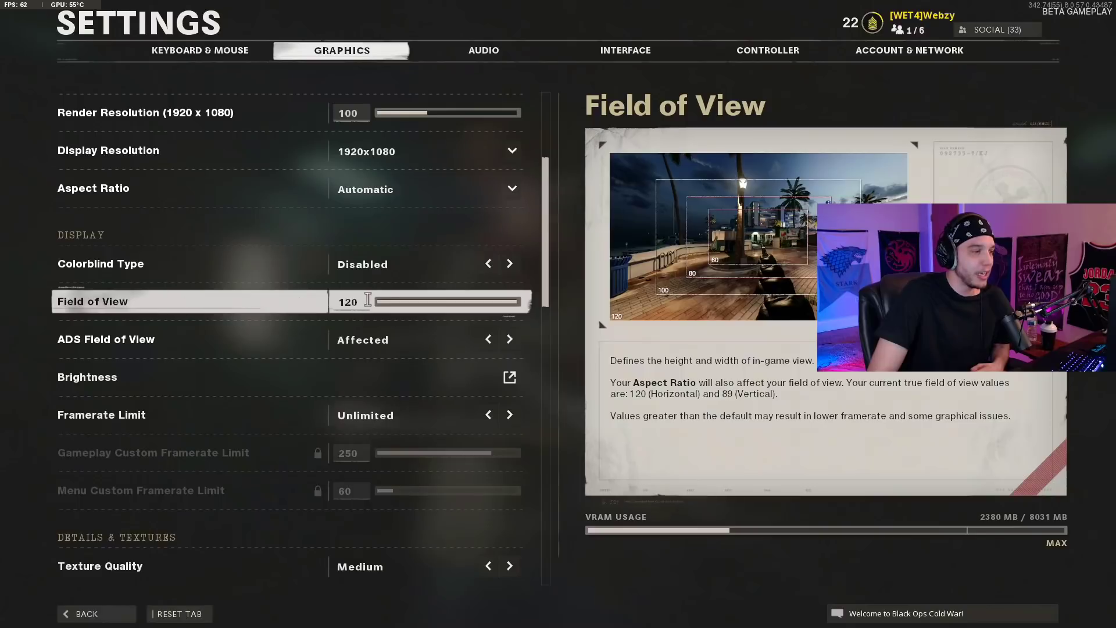
left_click_drag(513, 302, 523, 307)
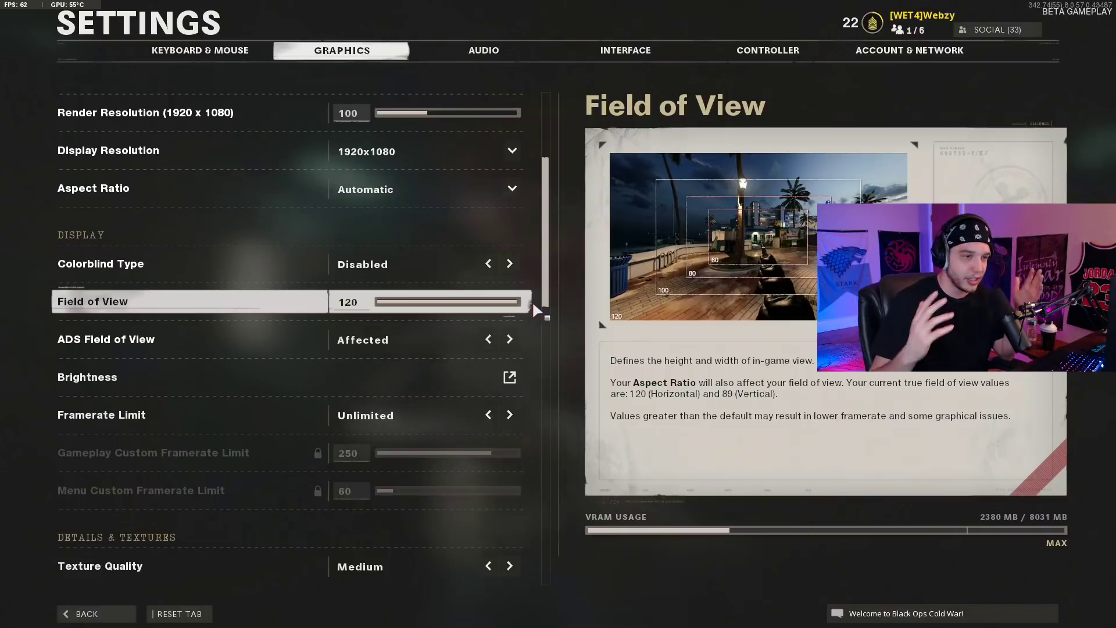
mouse_move(533, 303)
left_mouse_down()
mouse_move(467, 303)
mouse_move(521, 306)
left_mouse_up()
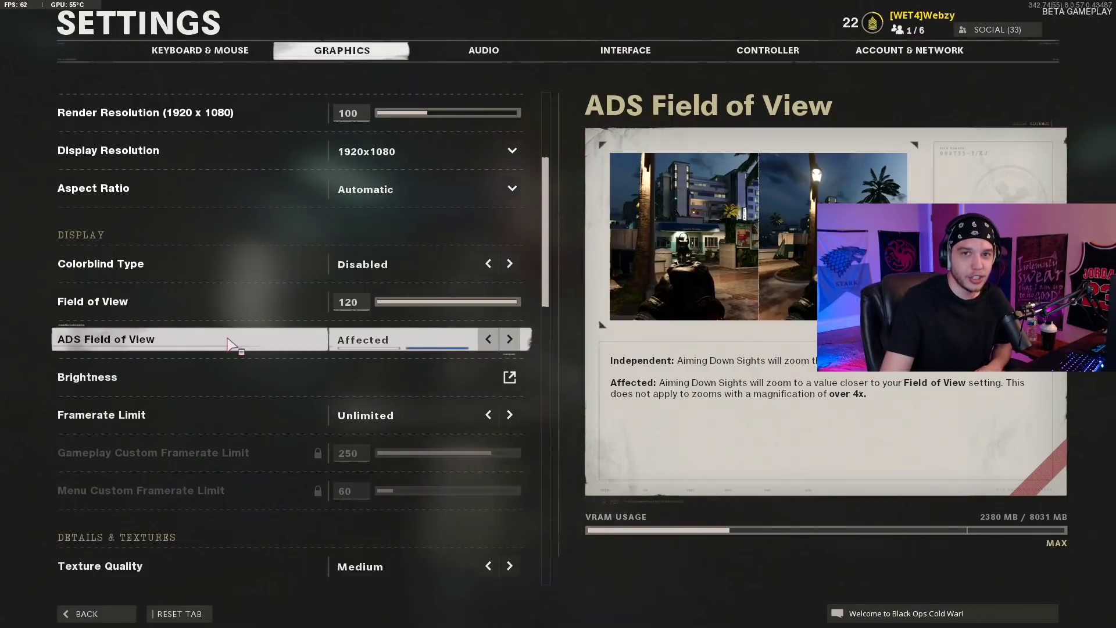
left_click(488, 340)
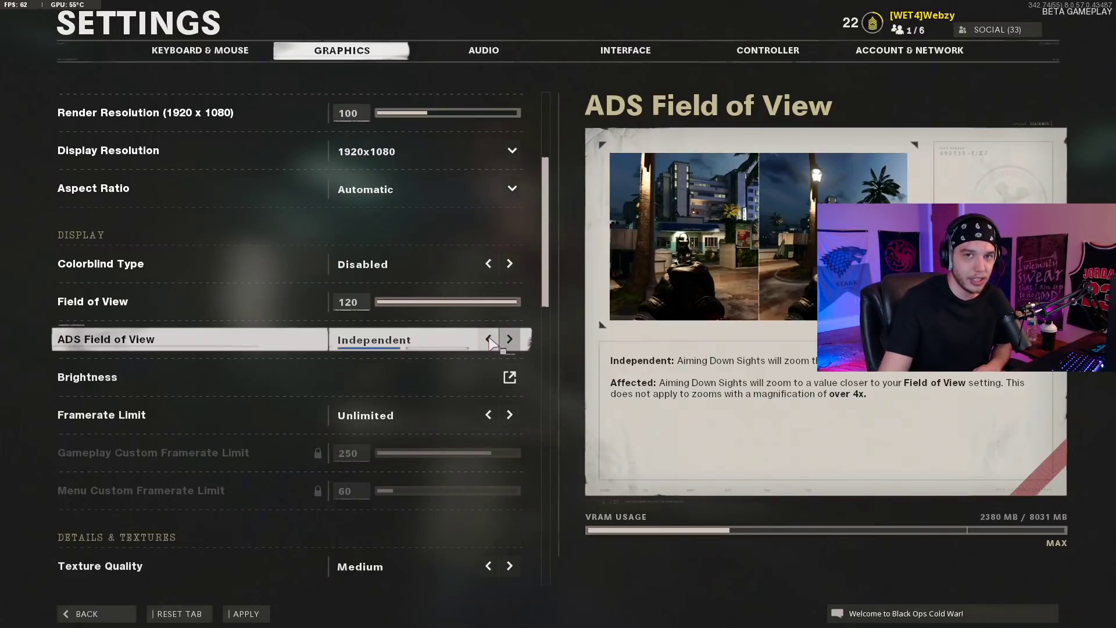
left_click(510, 340)
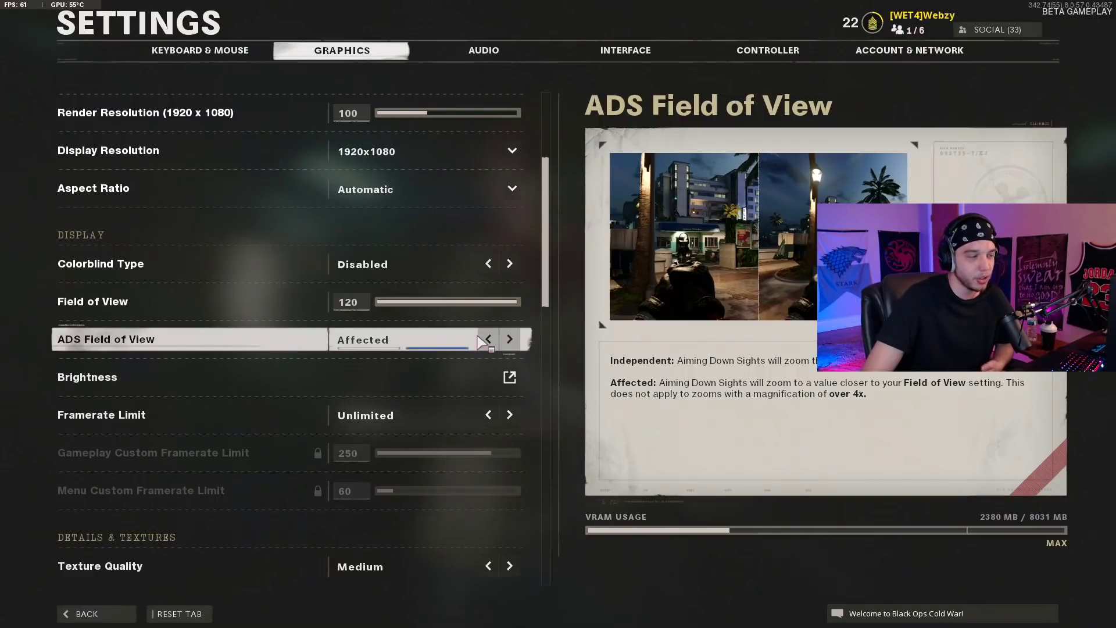
scroll(199, 345, "down", 2)
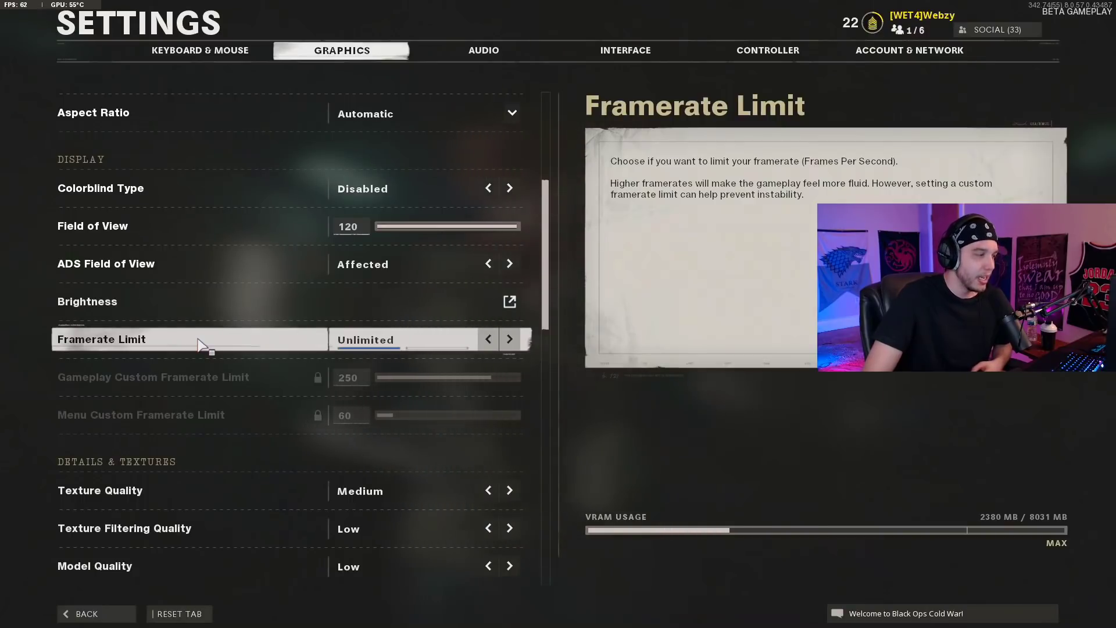
scroll(198, 343, "down", 4)
scroll(197, 345, "down", 2)
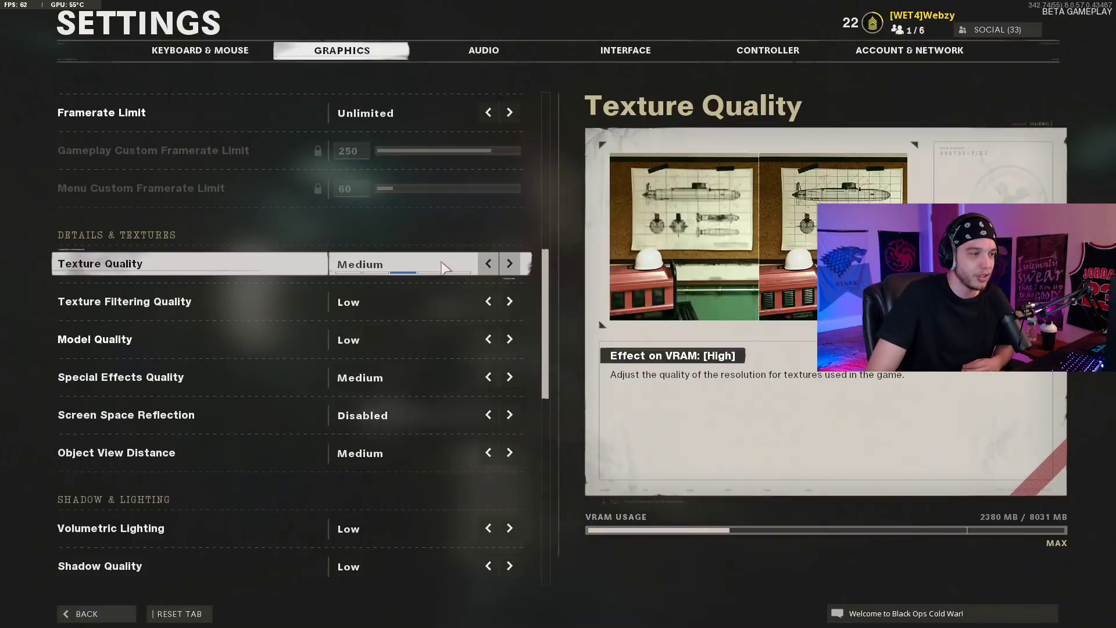
left_click(494, 269)
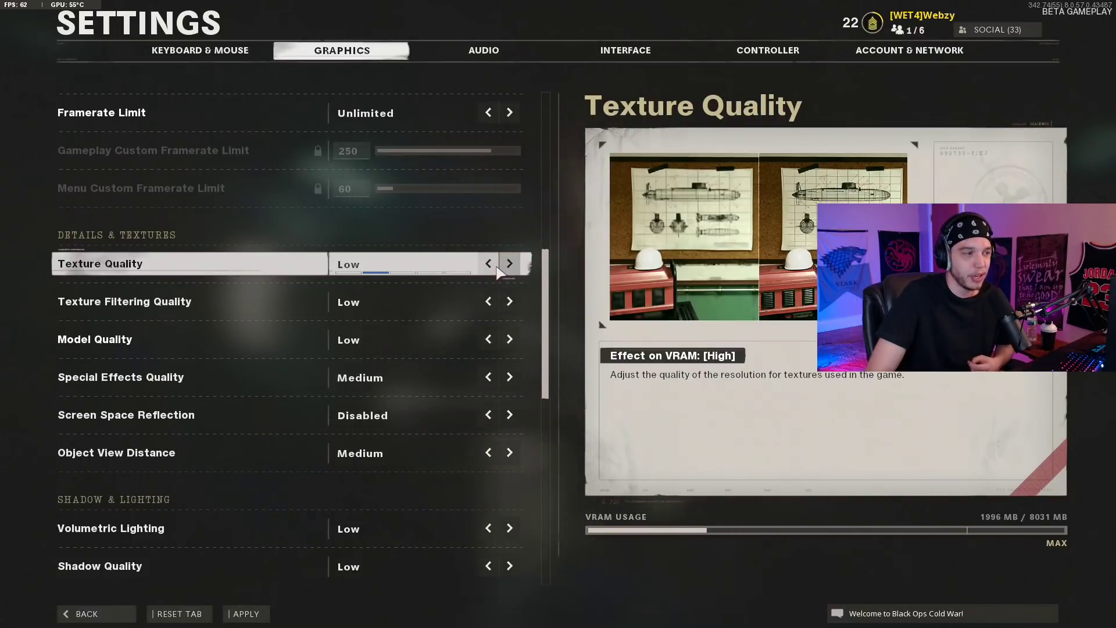
left_click(494, 268)
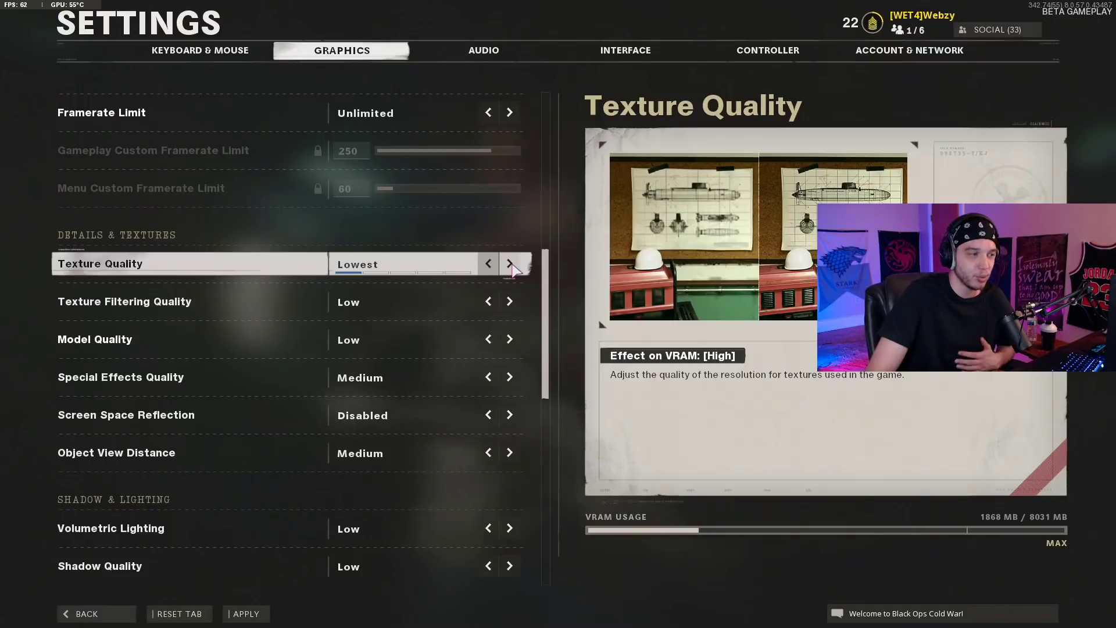
left_click(510, 265)
left_click(510, 265)
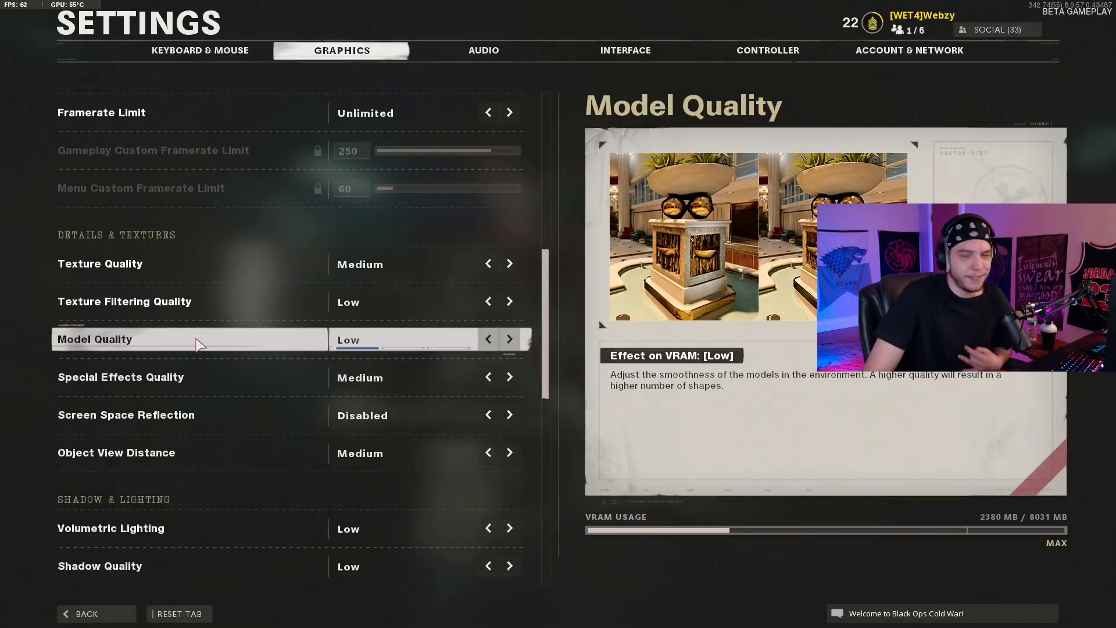
left_click(510, 339)
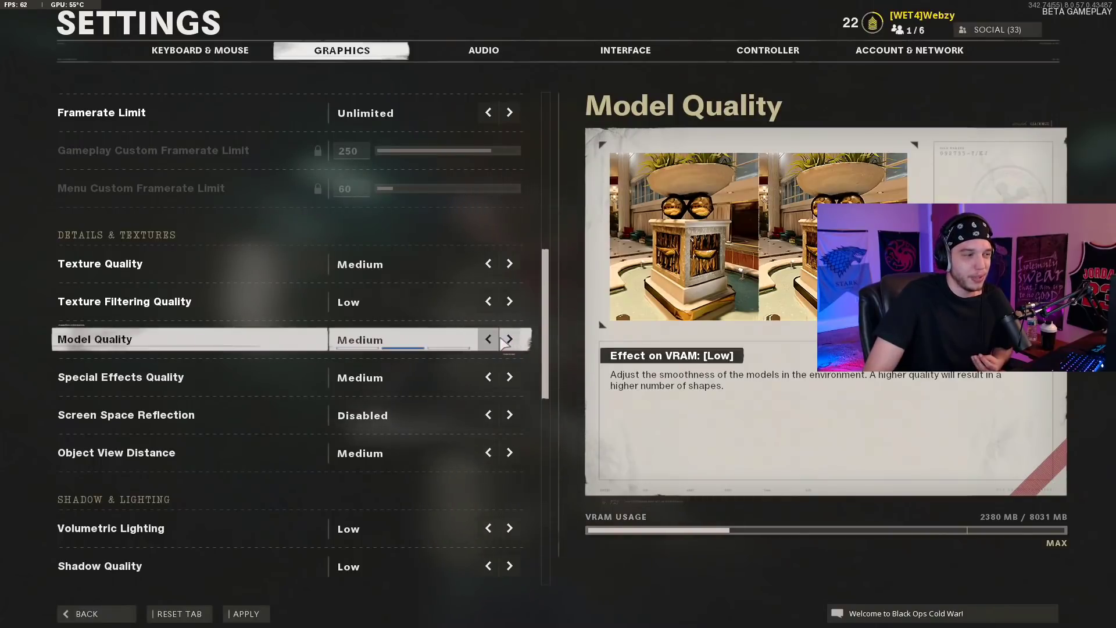
left_click(488, 340)
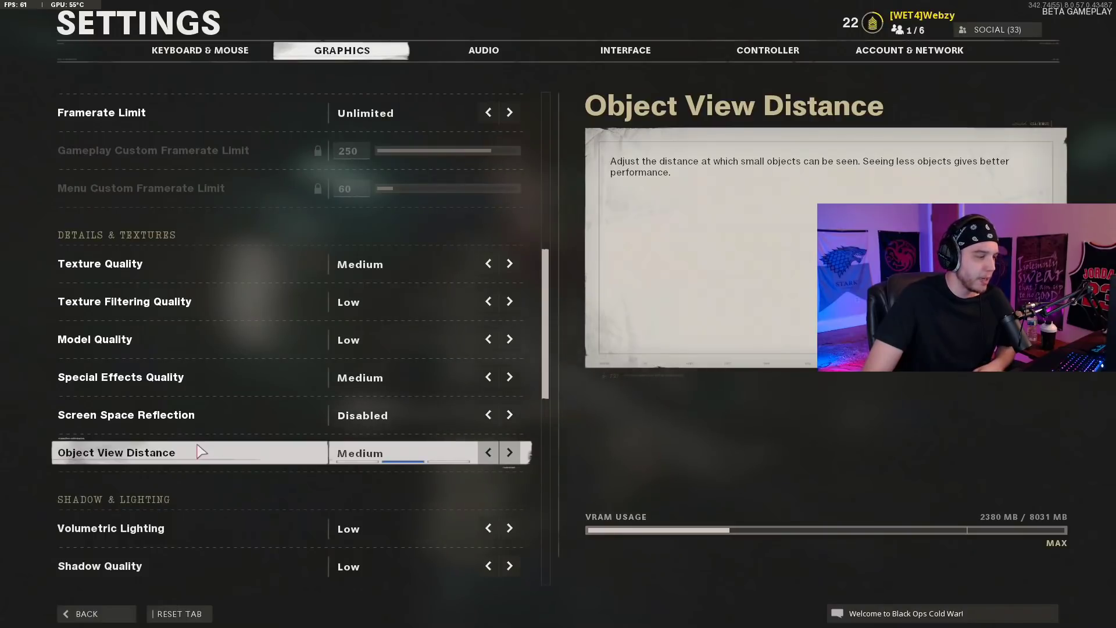
scroll(201, 452, "down", 3)
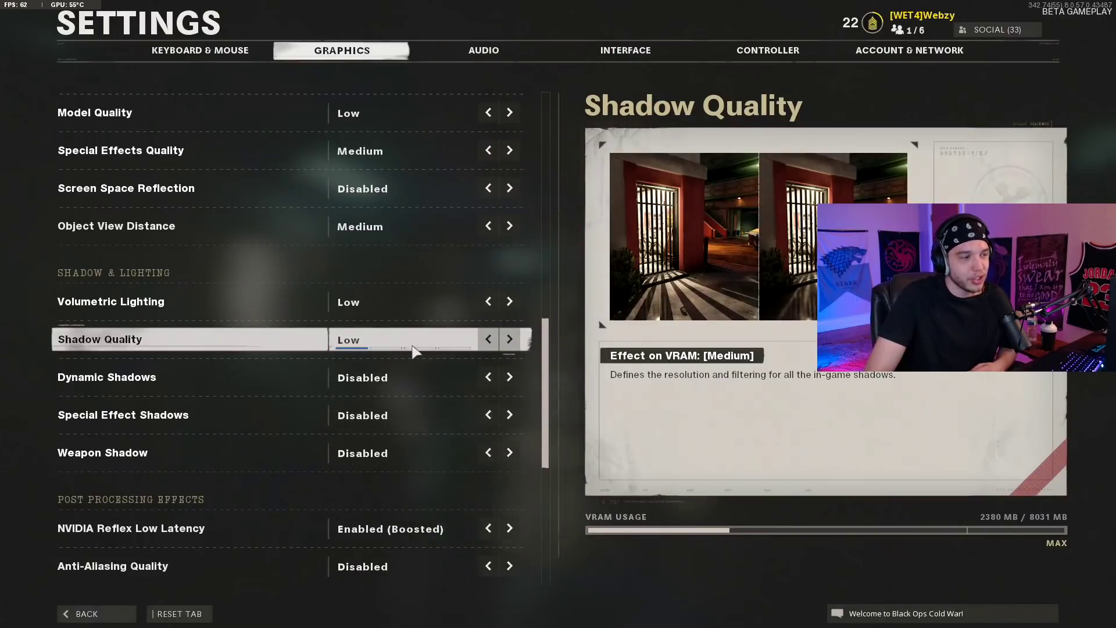
left_click(508, 341)
left_click(488, 340)
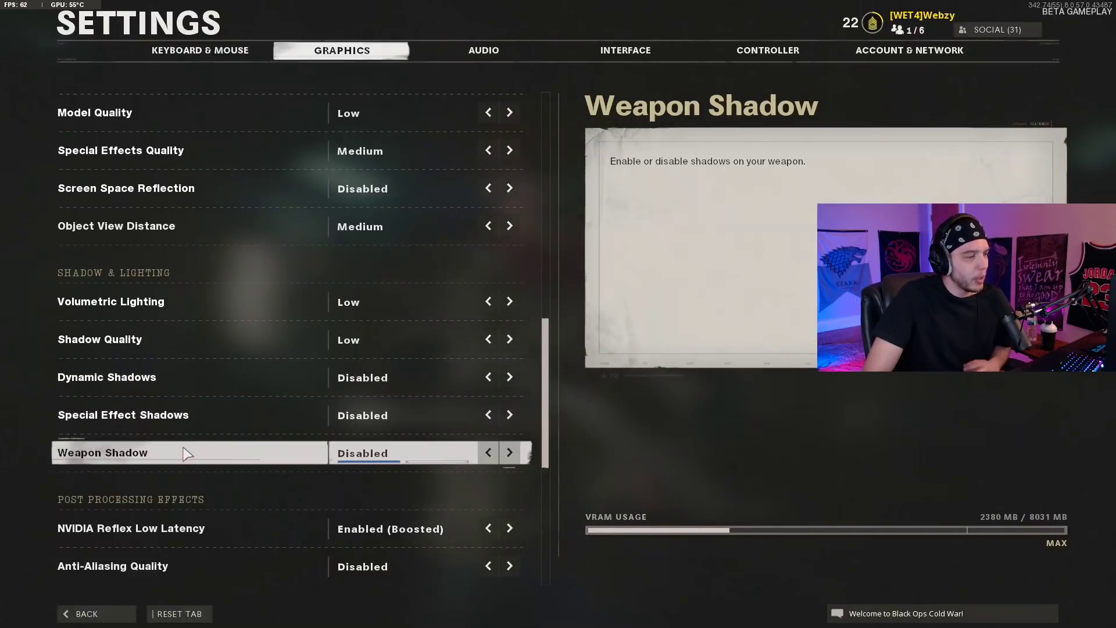
scroll(185, 451, "down", 3)
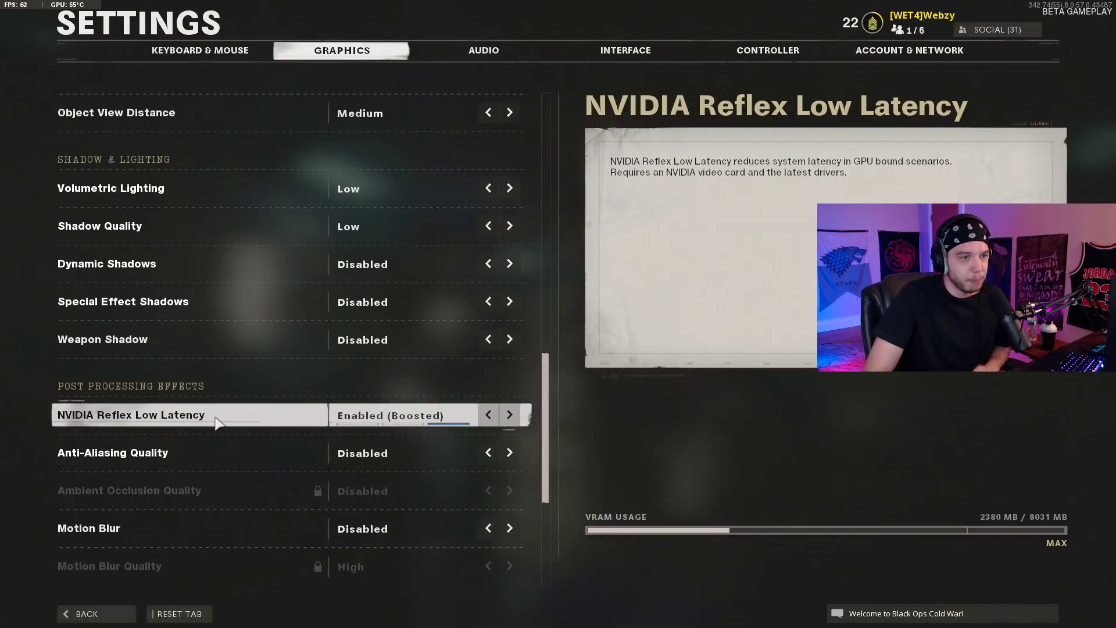
scroll(215, 423, "down", 1)
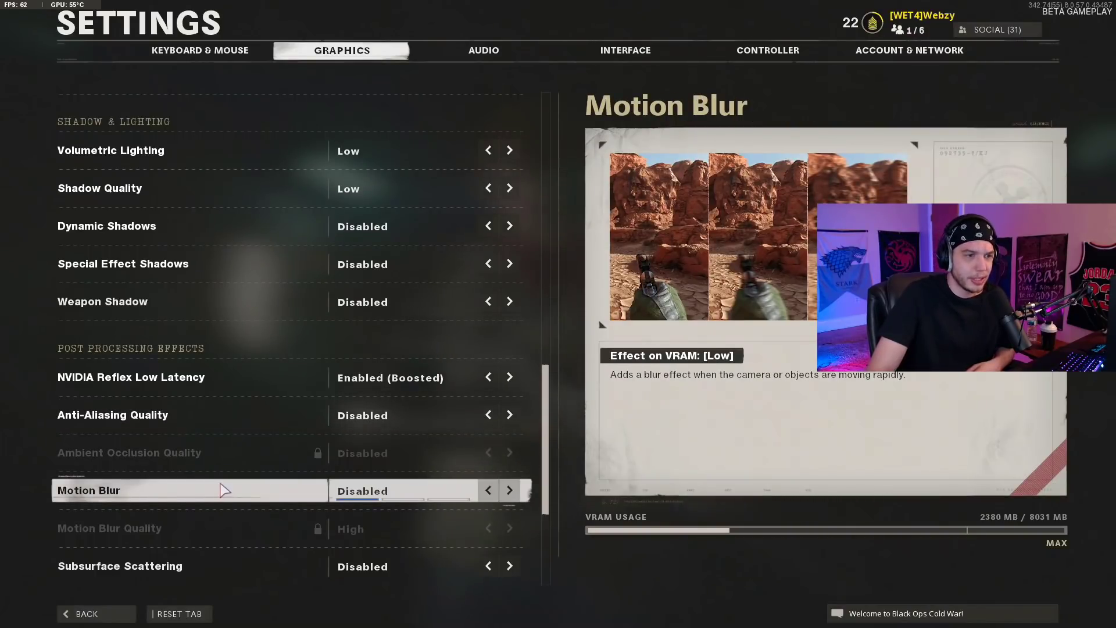
scroll(223, 490, "down", 1)
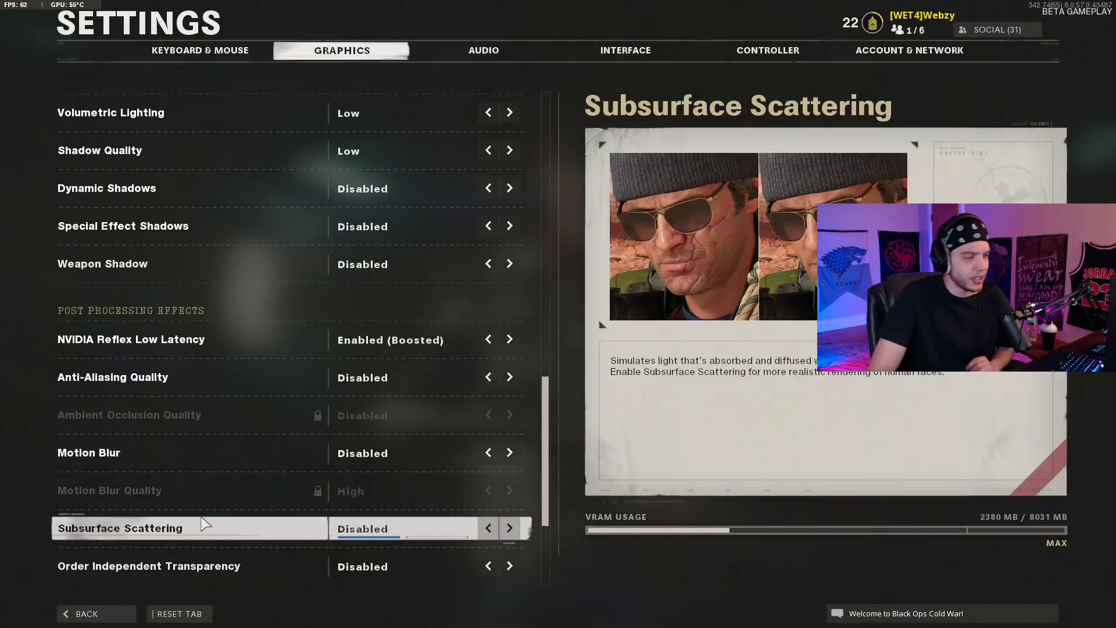
scroll(205, 526, "down", 1)
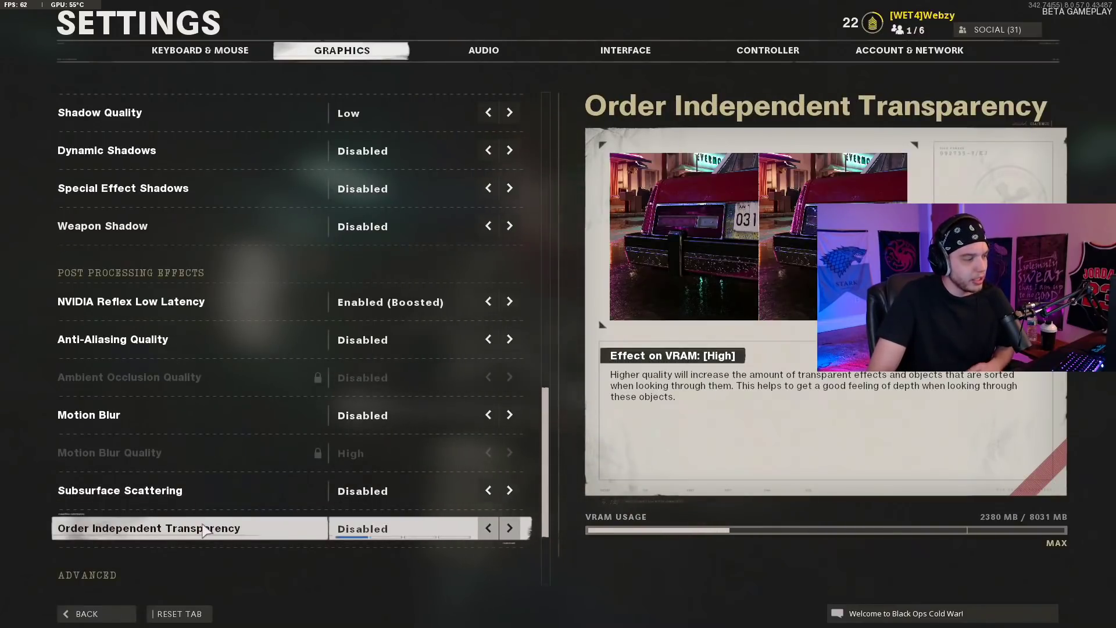
scroll(204, 528, "down", 4)
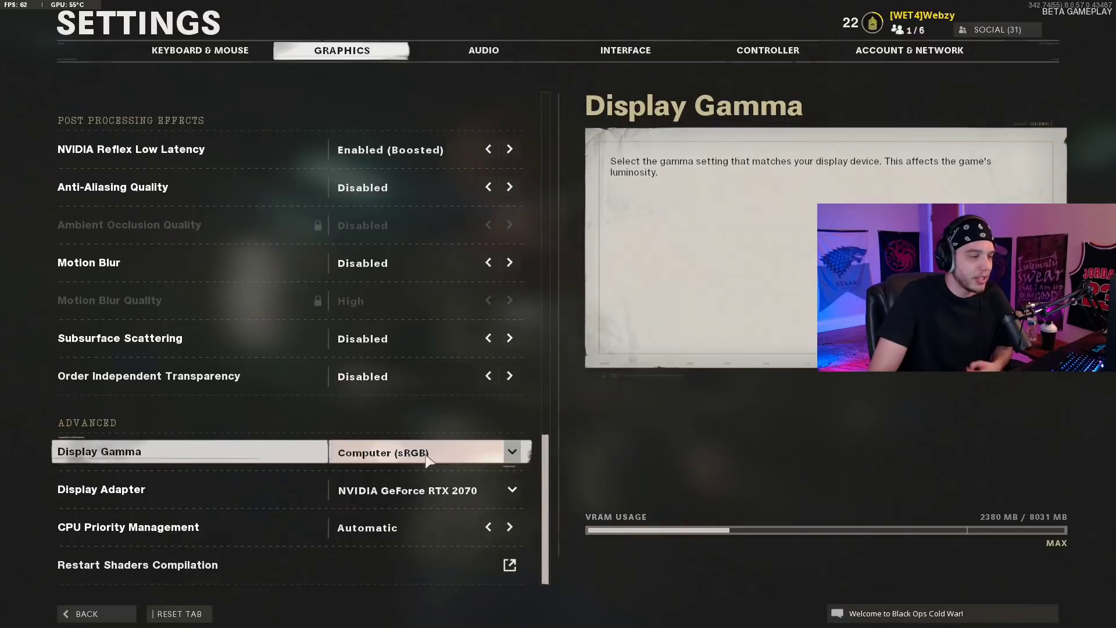
left_click(471, 457)
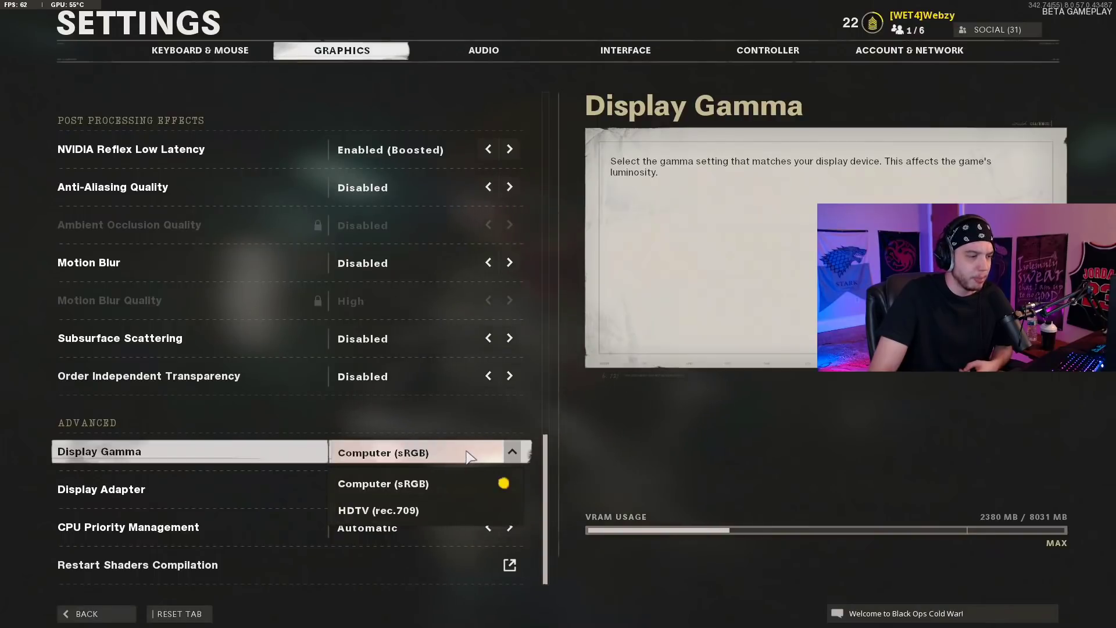
left_click(305, 433)
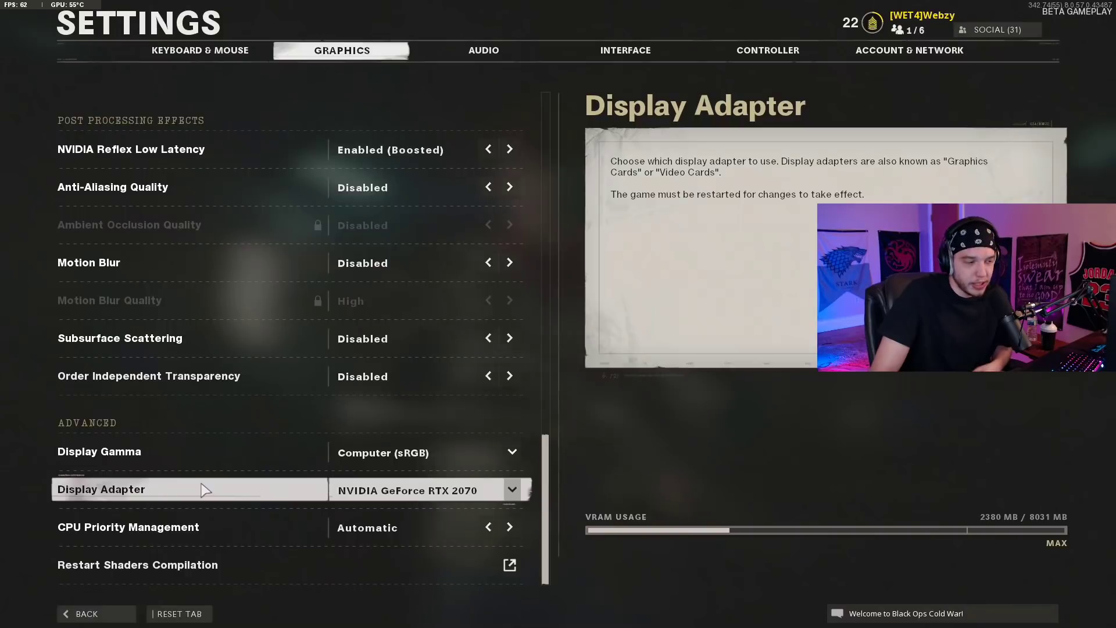
left_click(409, 495)
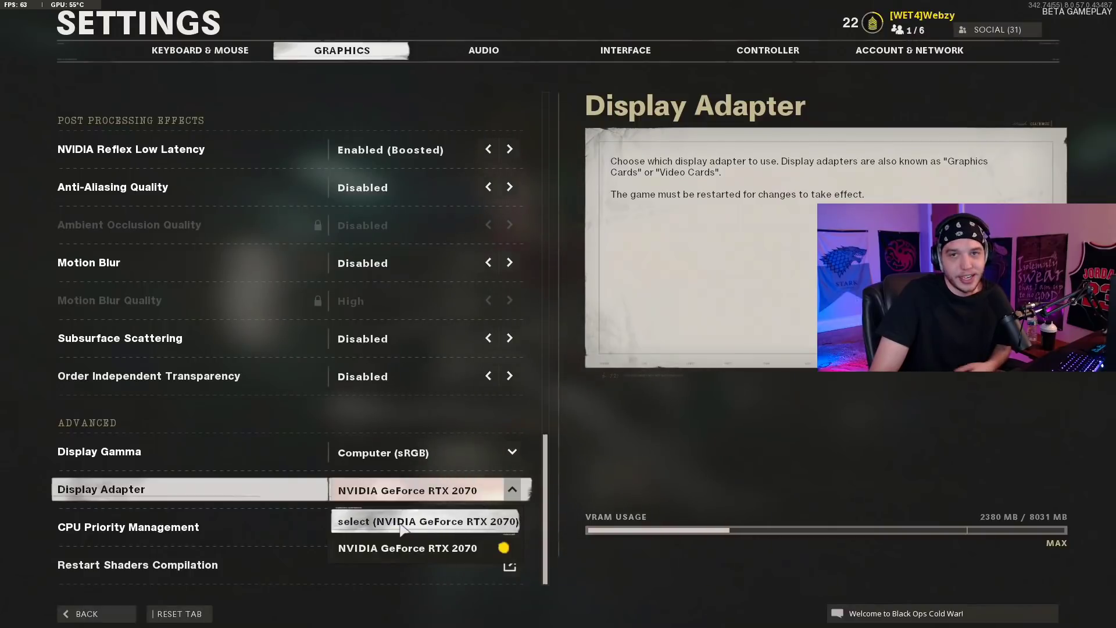
left_click(512, 492)
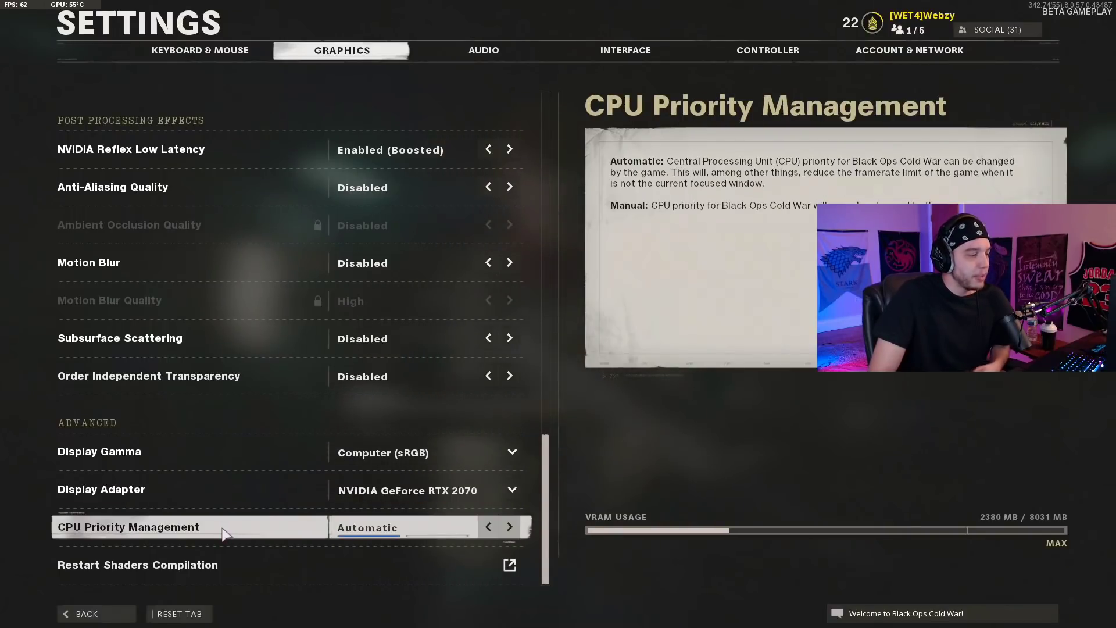